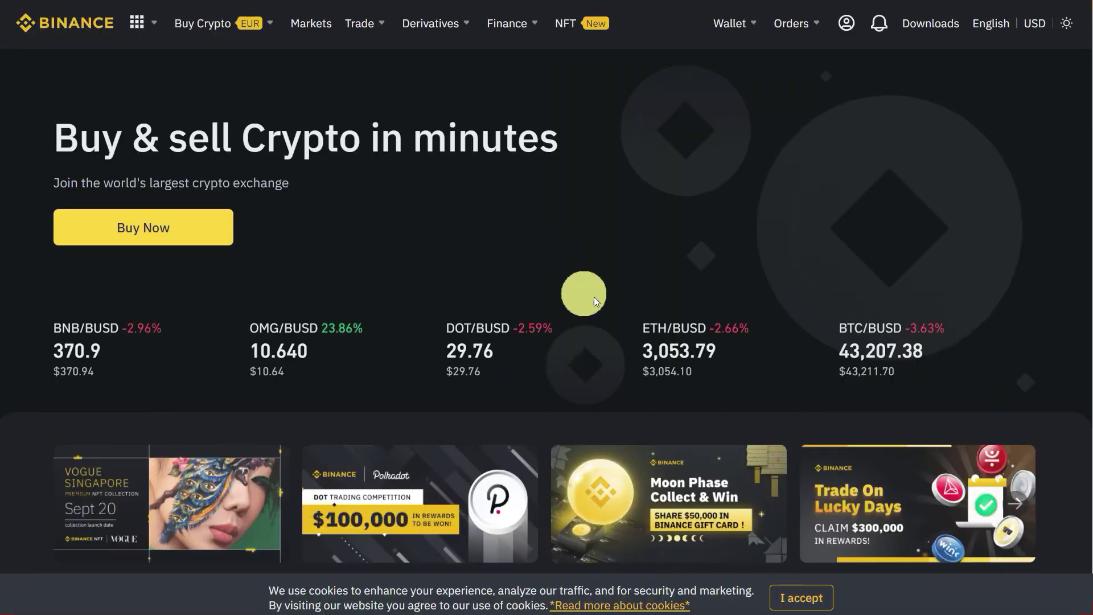
Open the wallet Overview page from the Wallet menu in the top bar.
mouse_move(739, 22)
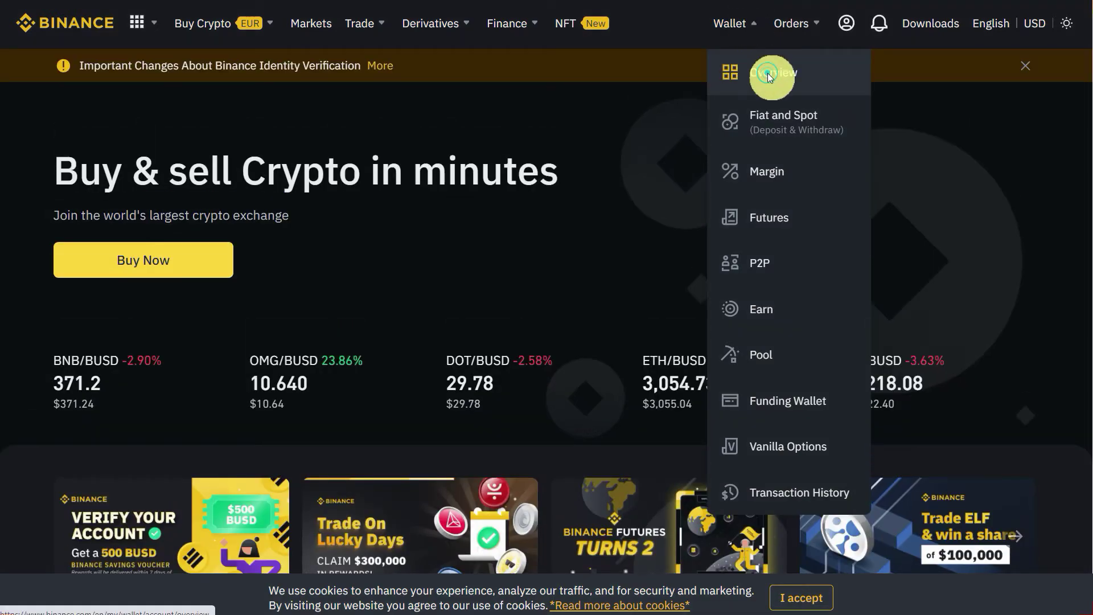
left_click(765, 74)
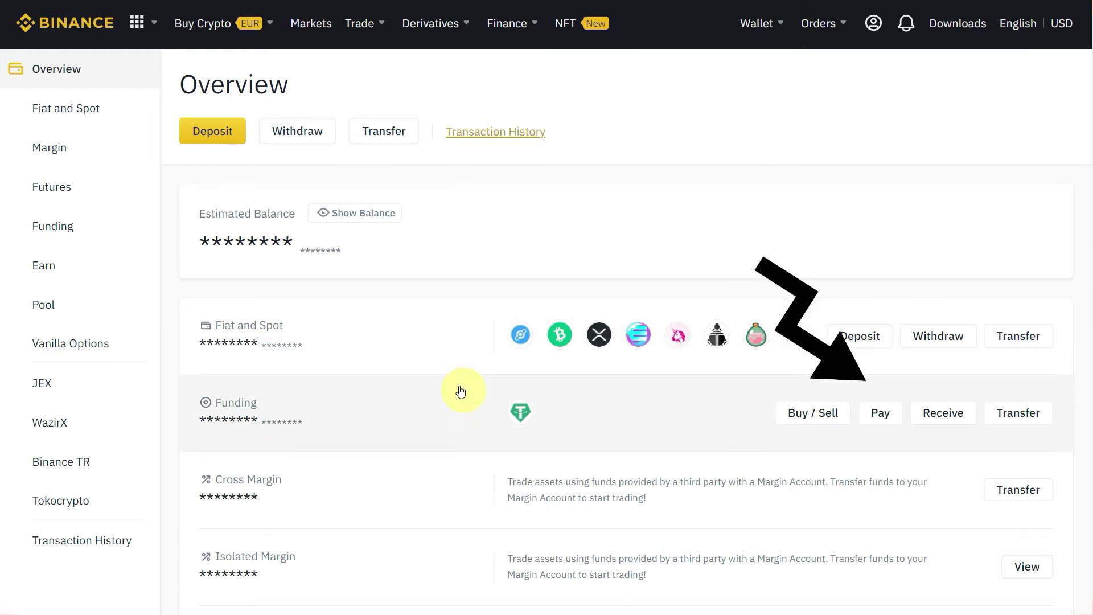
Choose Pay on the Funding wallet row to begin a Binance Pay payment.
left_click(874, 418)
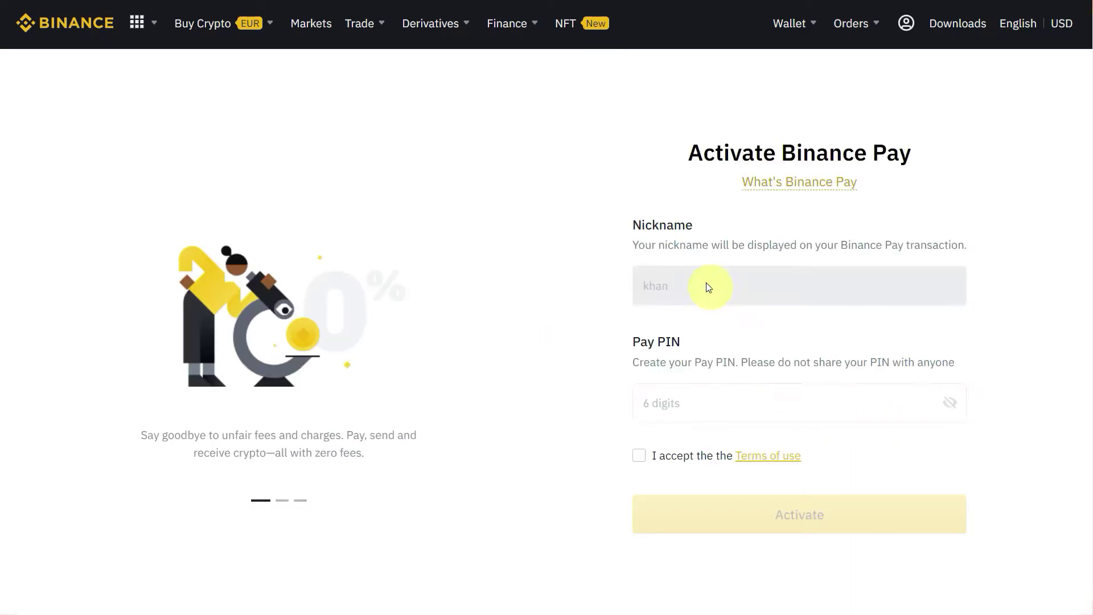
Enter a six-digit Pay PIN, accept the terms of use, and activate Binance Pay.
left_click(720, 407)
type("12")
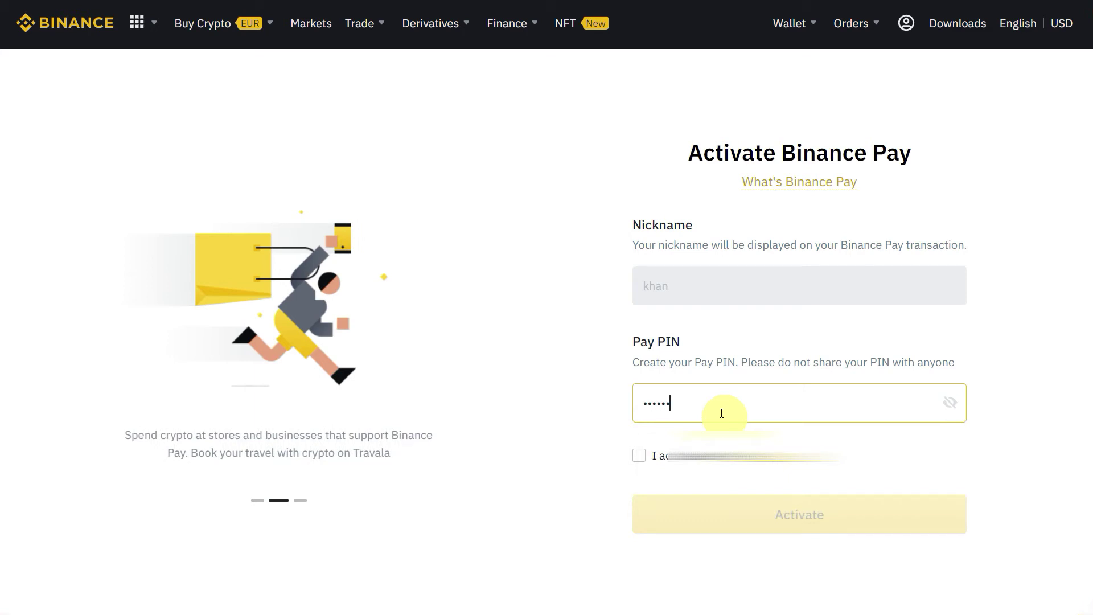
left_click(639, 455)
left_click(686, 513)
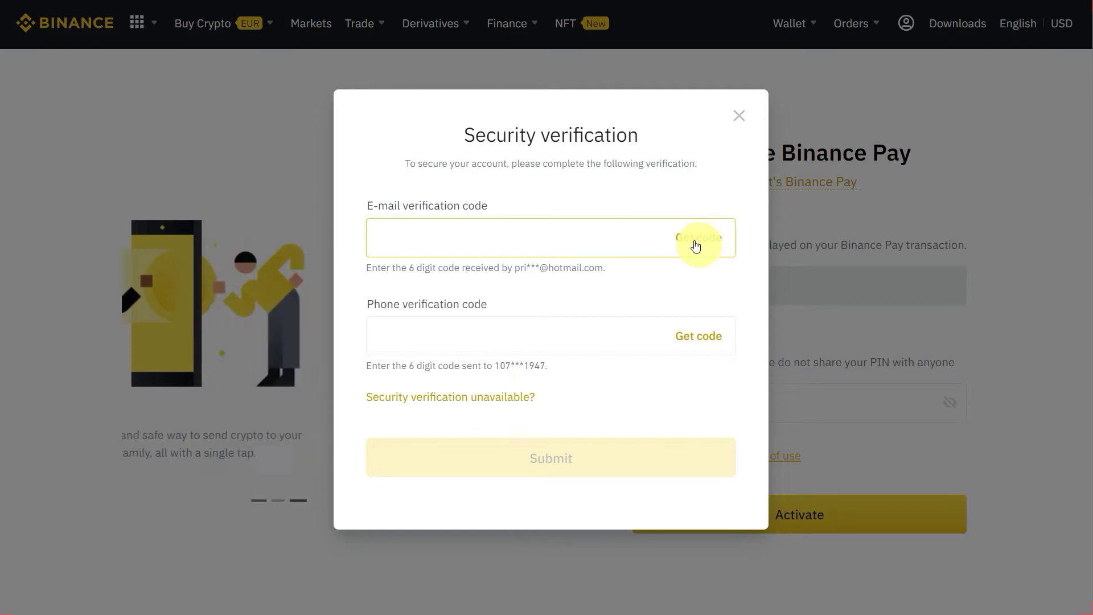
Request the e-mail and phone verification codes, enter them, and submit.
left_click(697, 245)
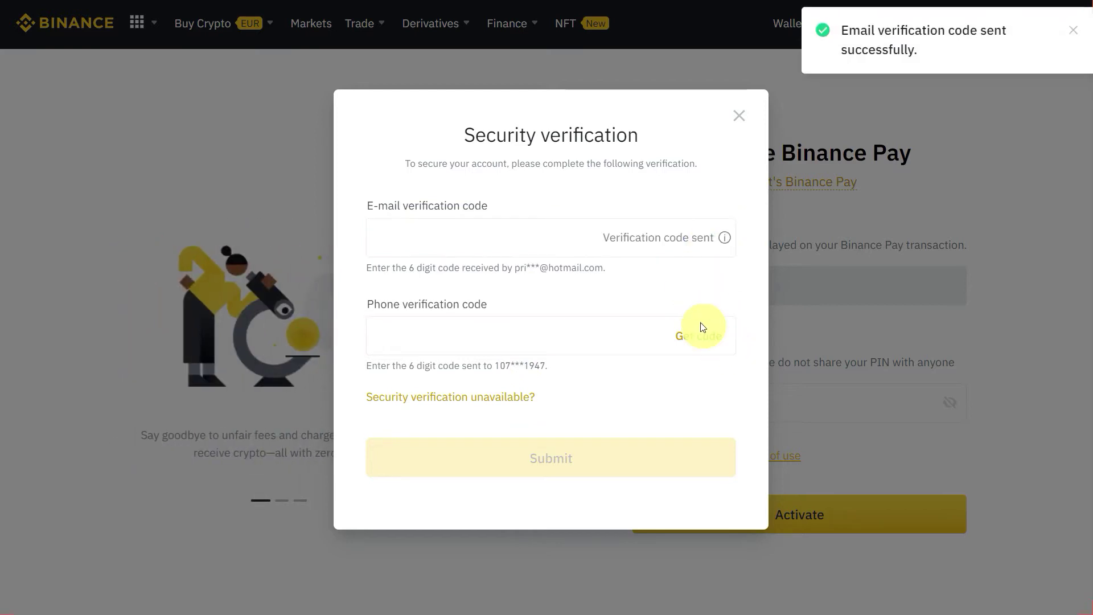
left_click(707, 337)
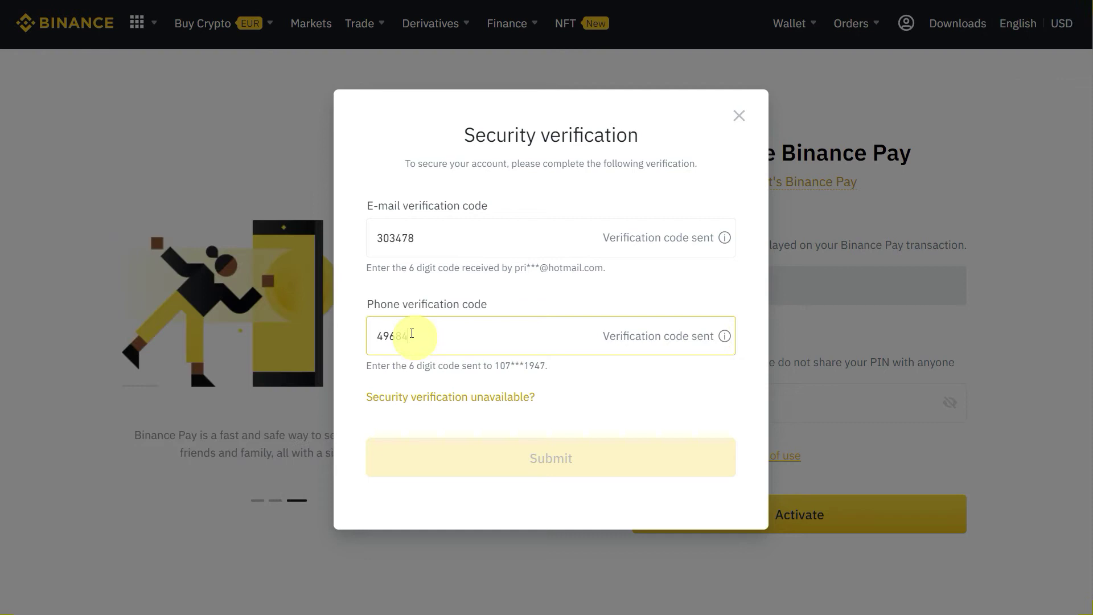
type("3")
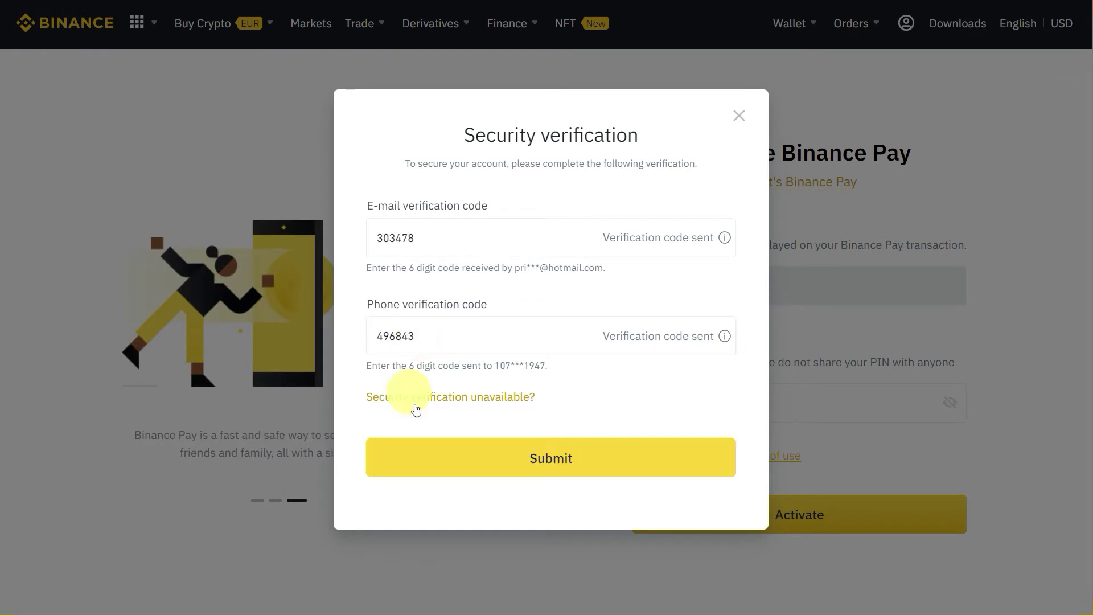
left_click(463, 458)
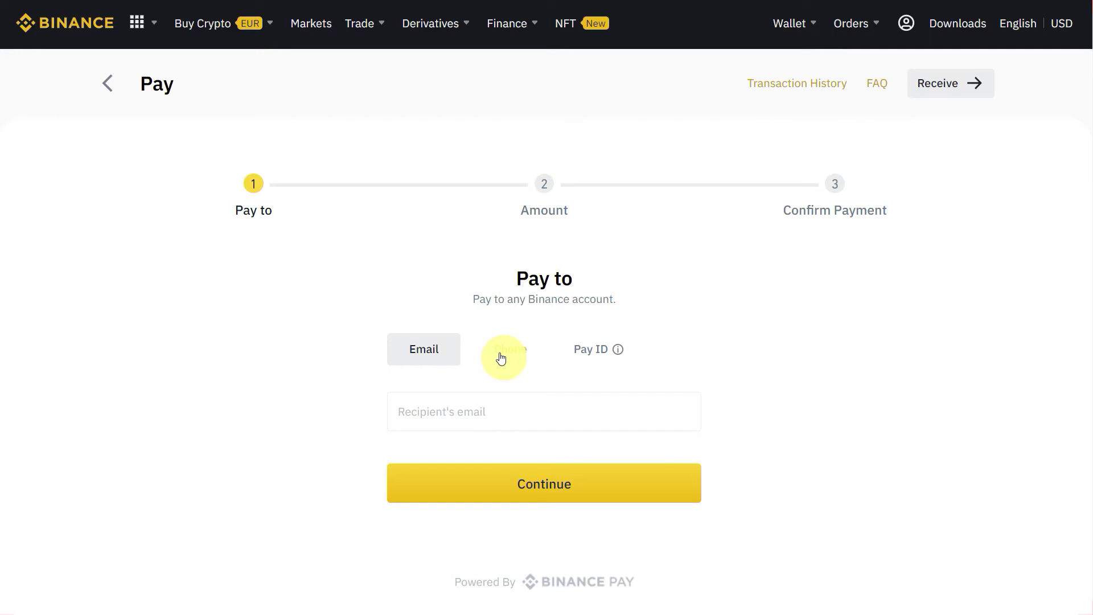
Look at the Pay ID and Phone payee options.
left_click(593, 353)
mouse_move(617, 350)
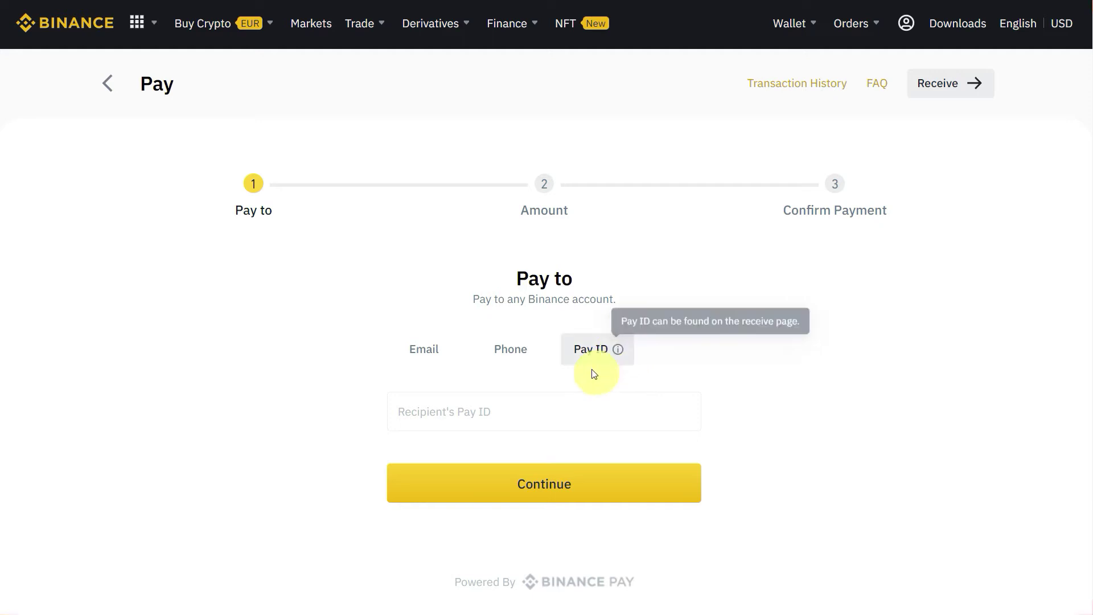
left_click(518, 364)
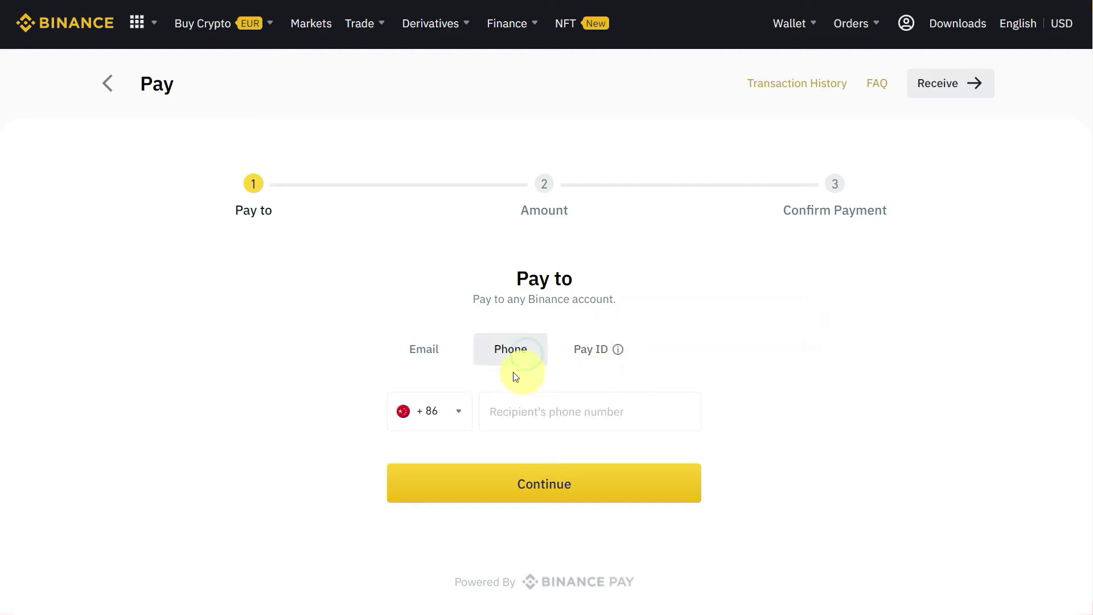
Paste the recipient's e-mail address on the Email tab and continue to the Amount step.
left_click(436, 362)
left_click(433, 411)
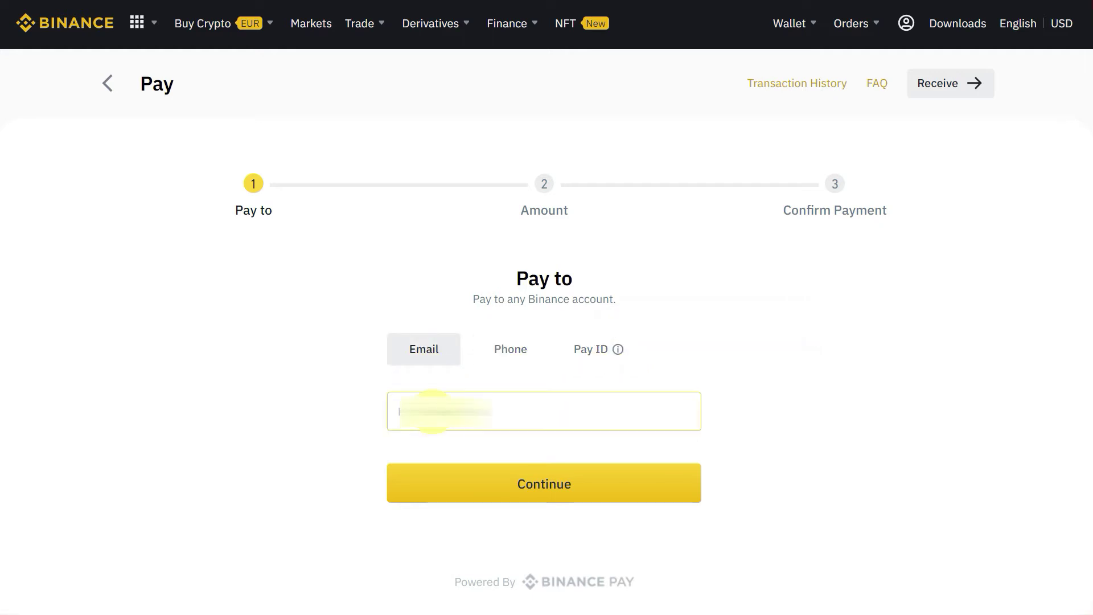
key("ctrl+v")
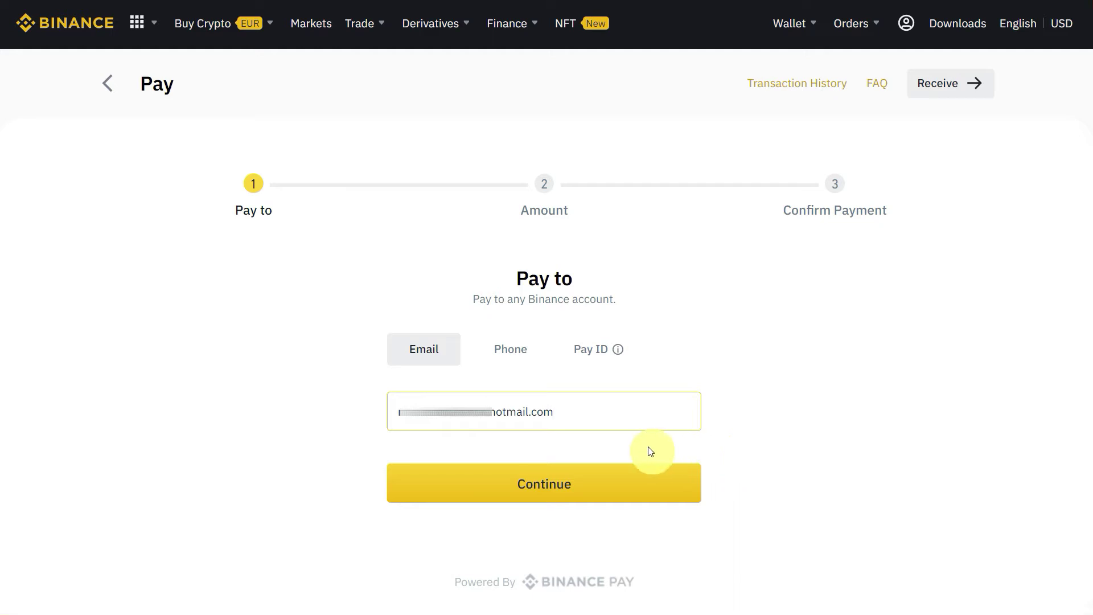
left_click(600, 497)
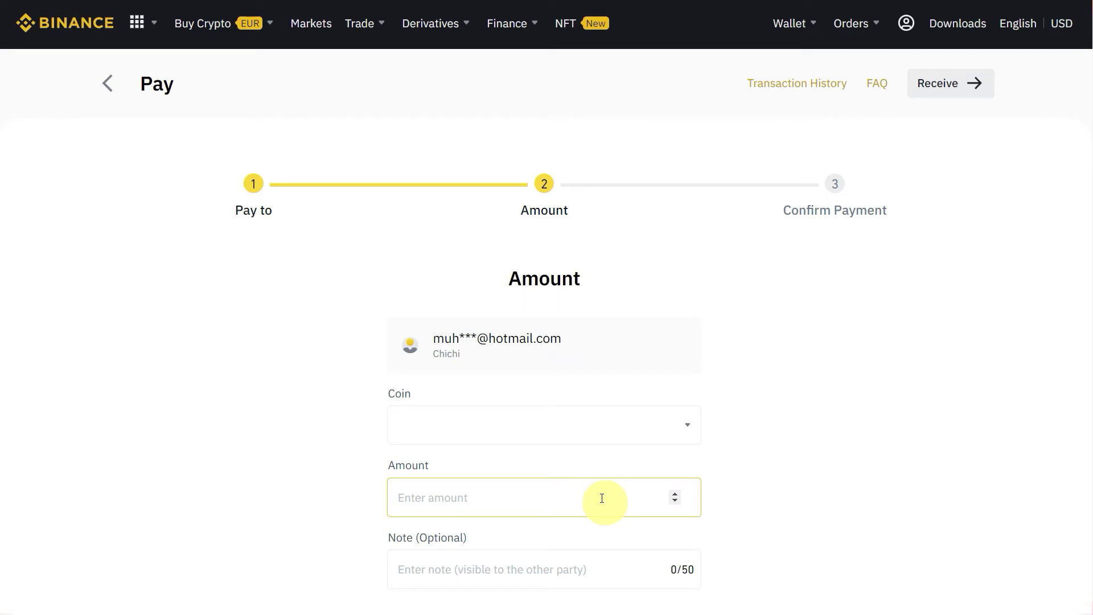
Select USDT as the coin to send.
scroll(318, 413, "down", 1)
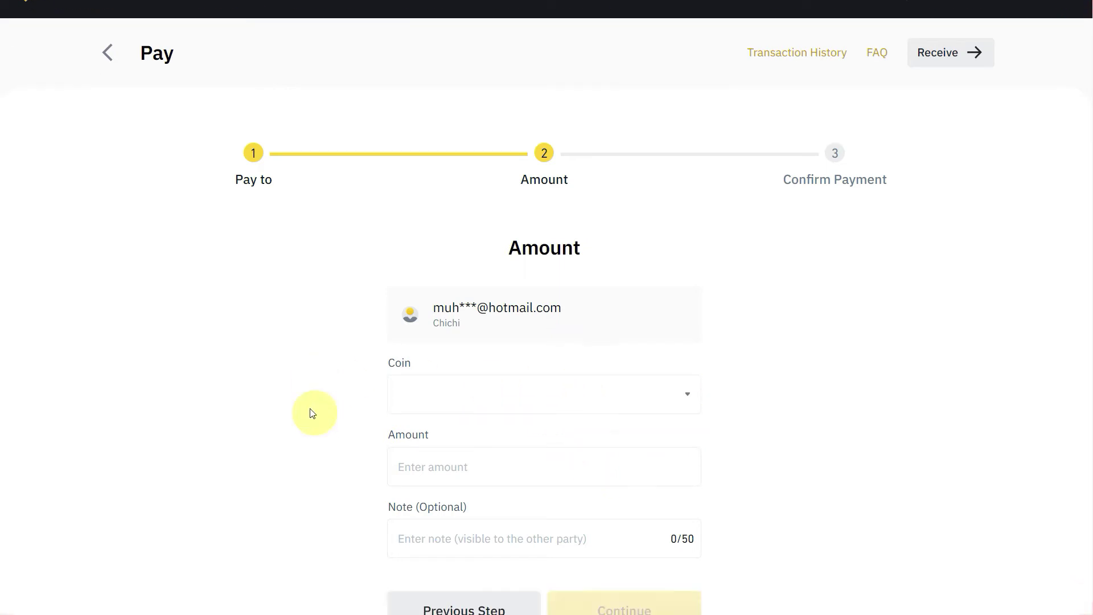
scroll(312, 413, "down", 1)
left_click(507, 350)
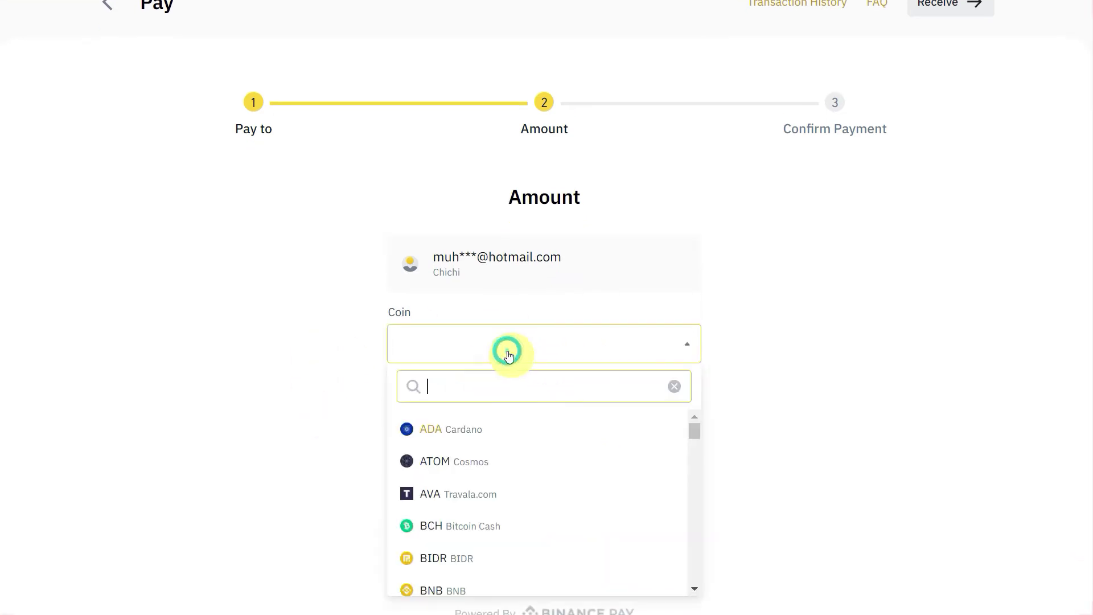
type("usd")
left_click(458, 461)
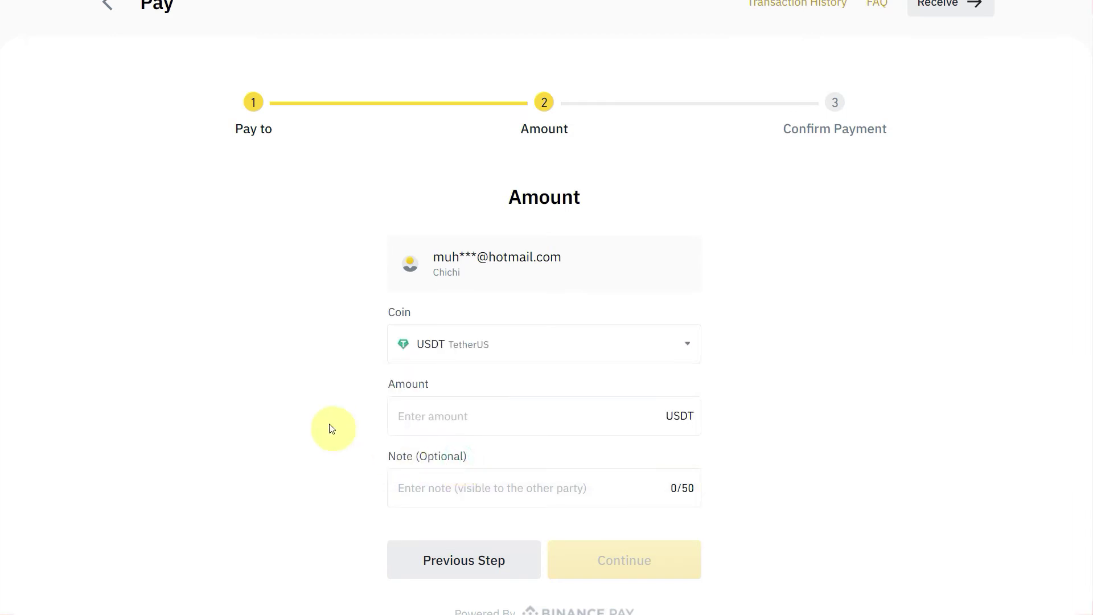
Enter 100 as the amount, then replace it with 20.
scroll(336, 425, "down", 2)
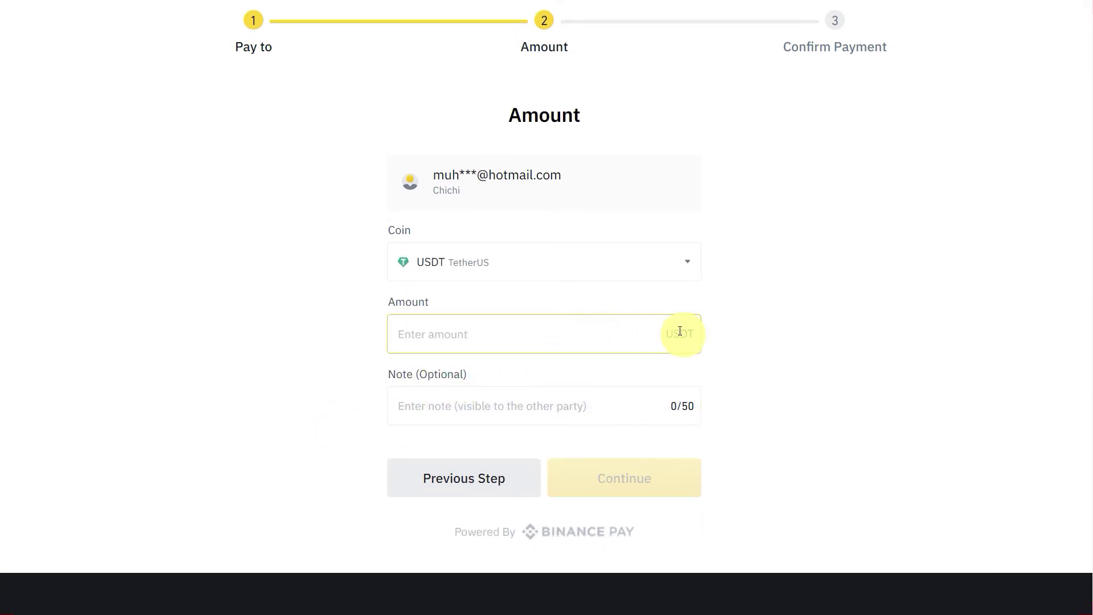
left_click(559, 335)
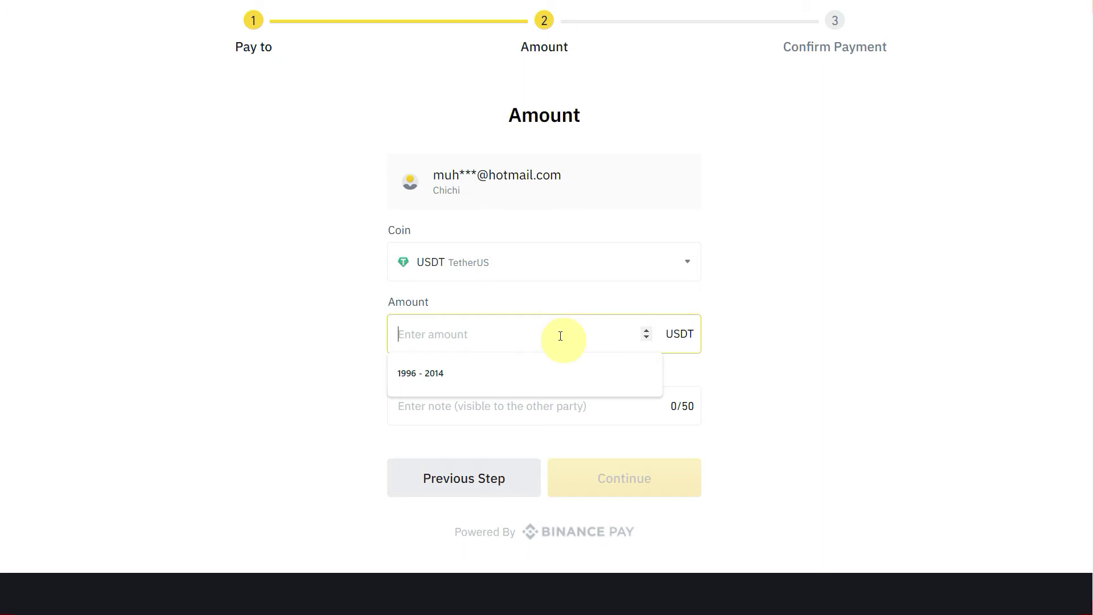
type("100")
left_click(524, 405)
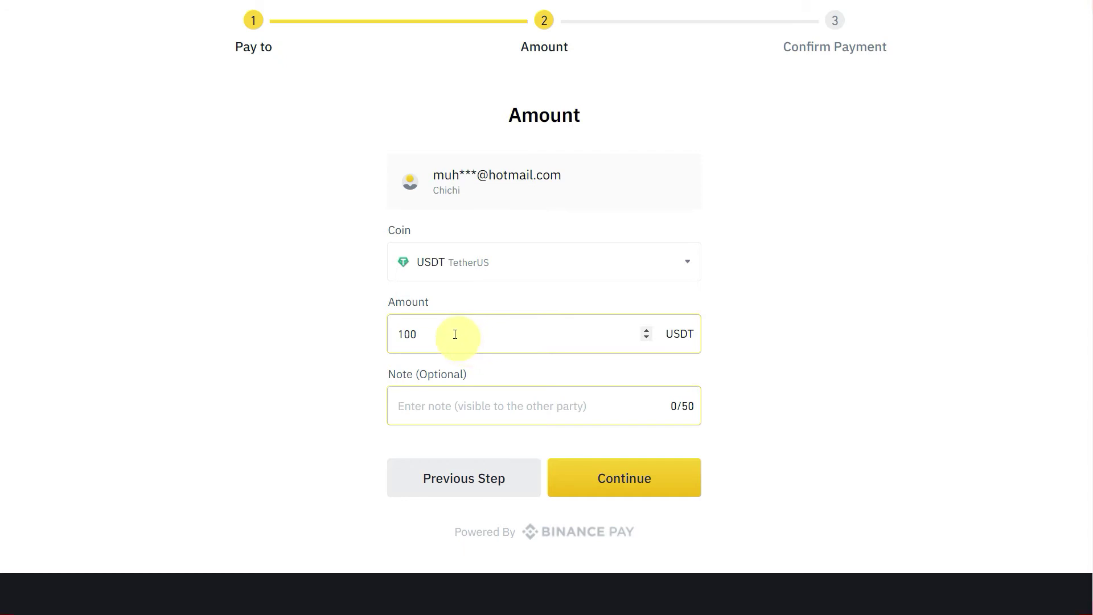
left_click_drag(455, 334, 373, 332)
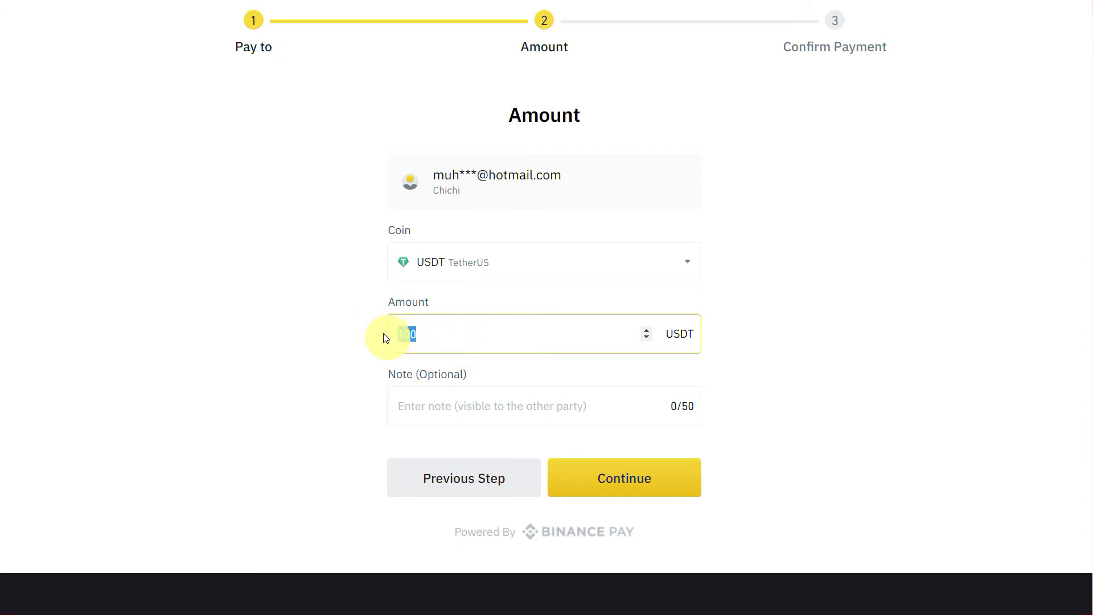
type("20")
left_click(510, 410)
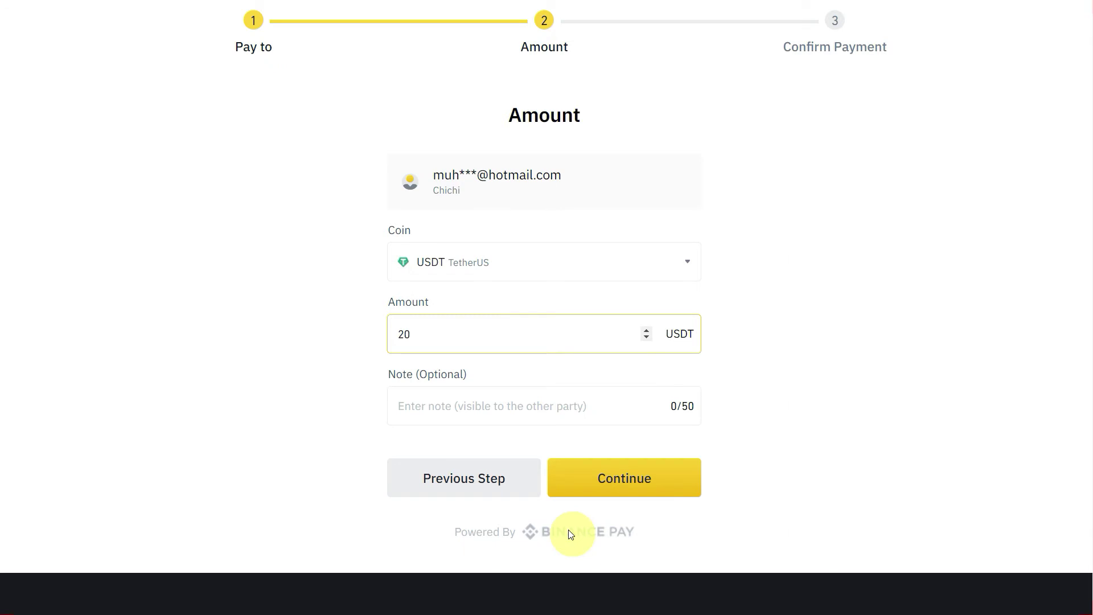
Continue to Confirm Payment and keep Funding Wallet as the payment method.
left_click(604, 488)
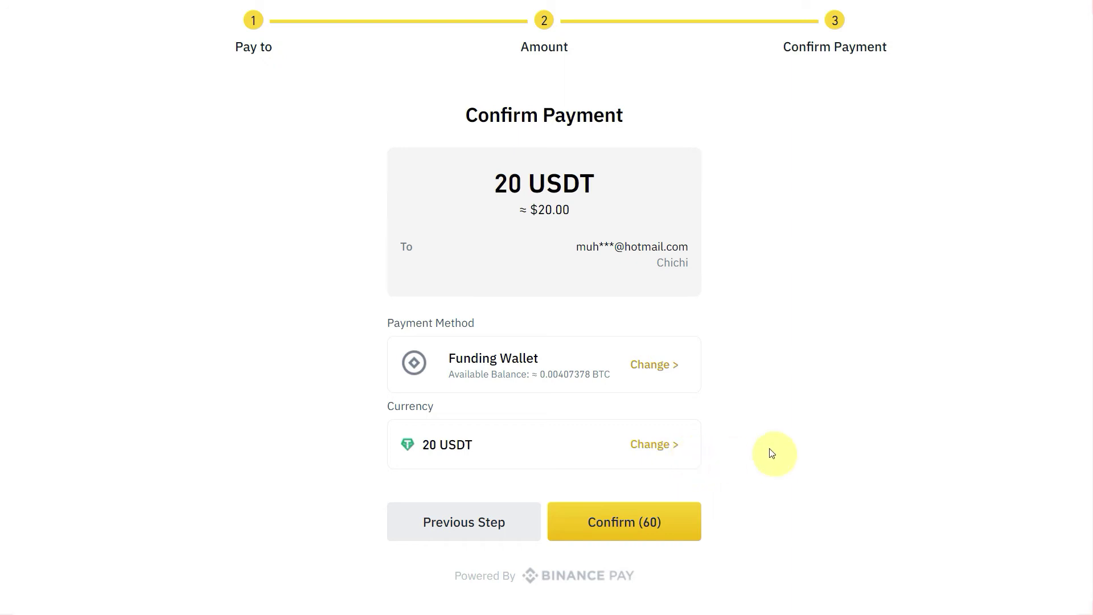
left_click(673, 372)
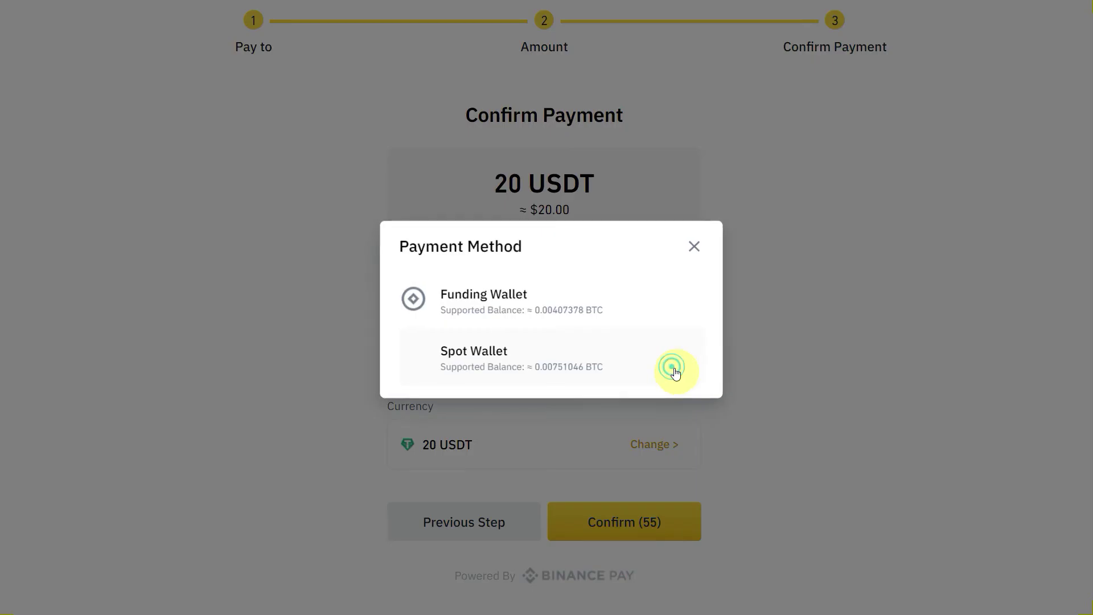
left_click(650, 304)
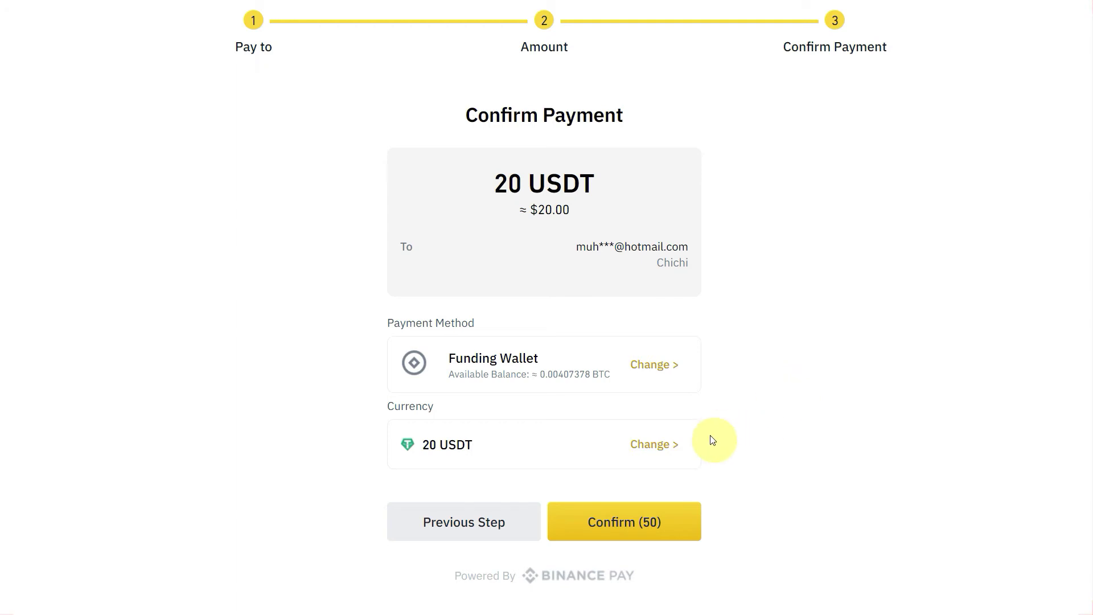
Confirm the 20 USDT payment and authorise it with the six-digit PIN.
left_click(644, 528)
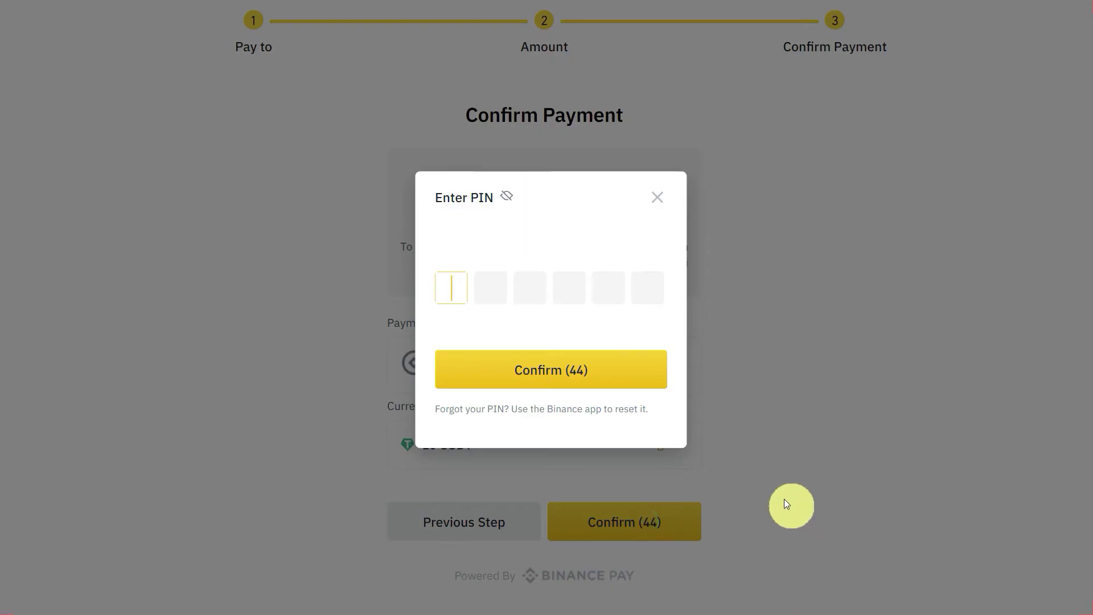
type("1234")
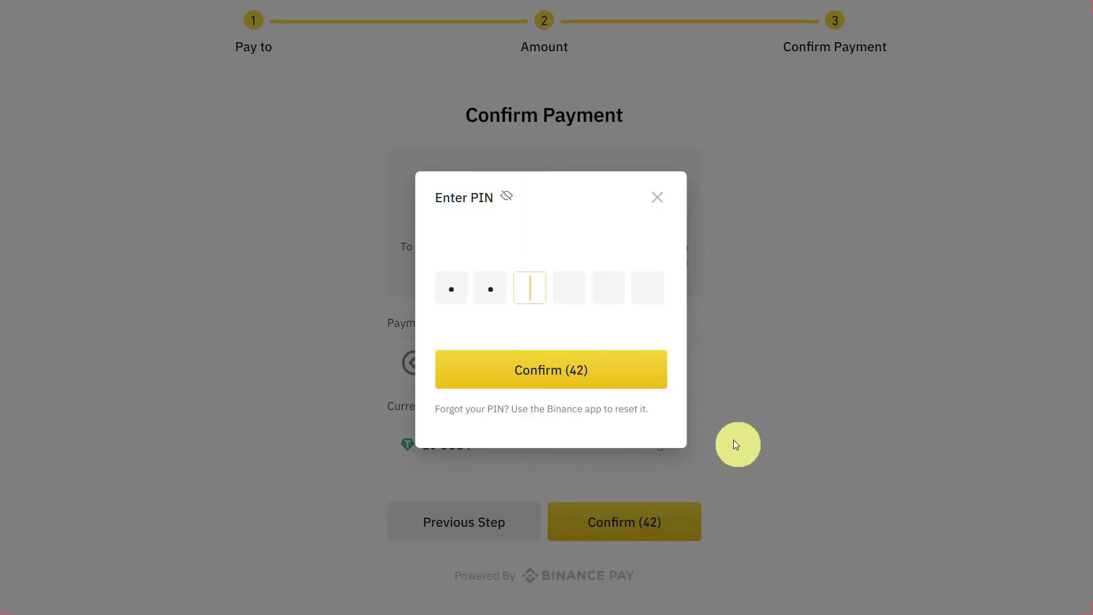
type("56")
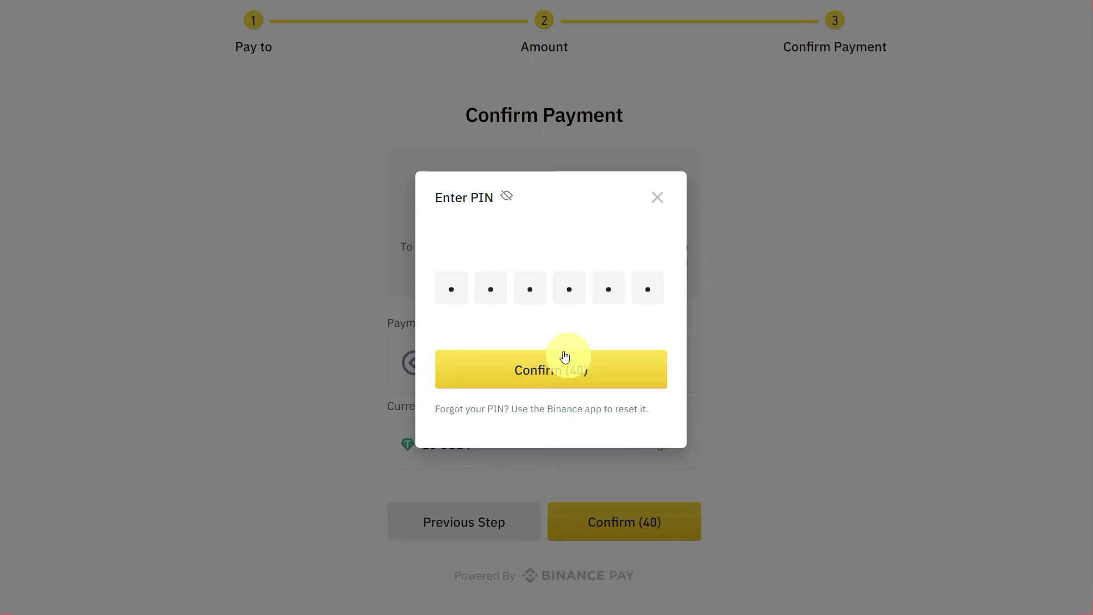
left_click(568, 369)
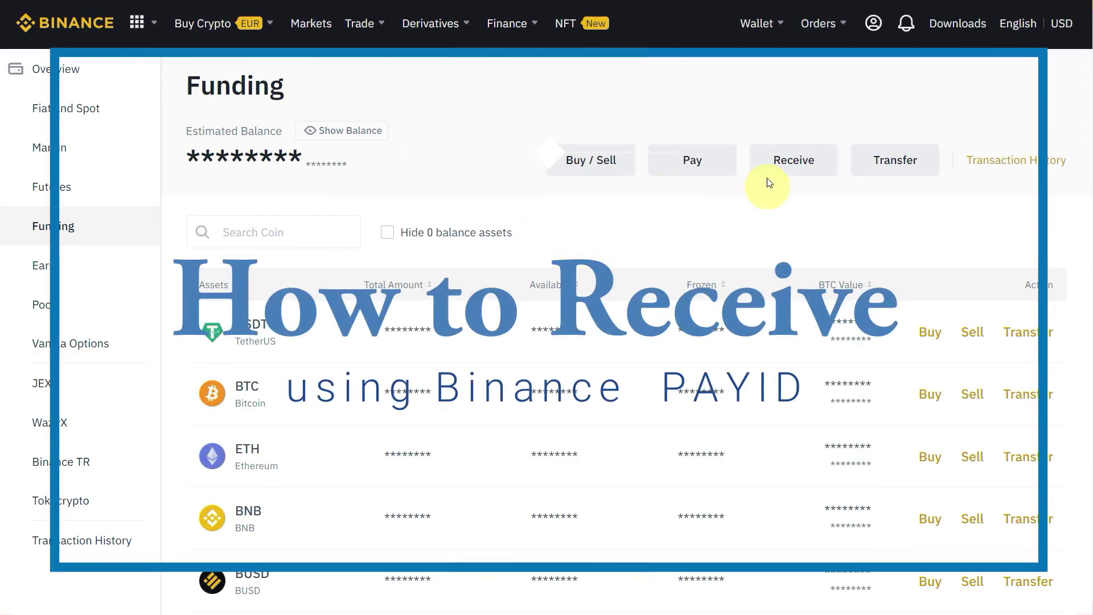
Open the Receive page from the Funding wallet.
left_click(800, 164)
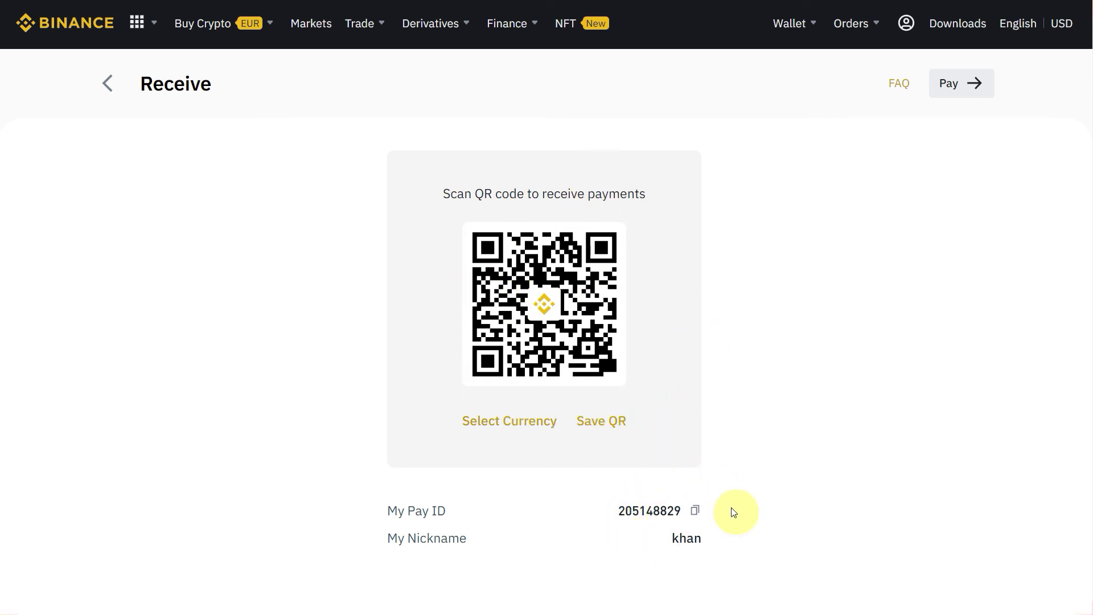
Copy the Pay ID and open the Select Currency dialog for the QR code.
left_click(694, 510)
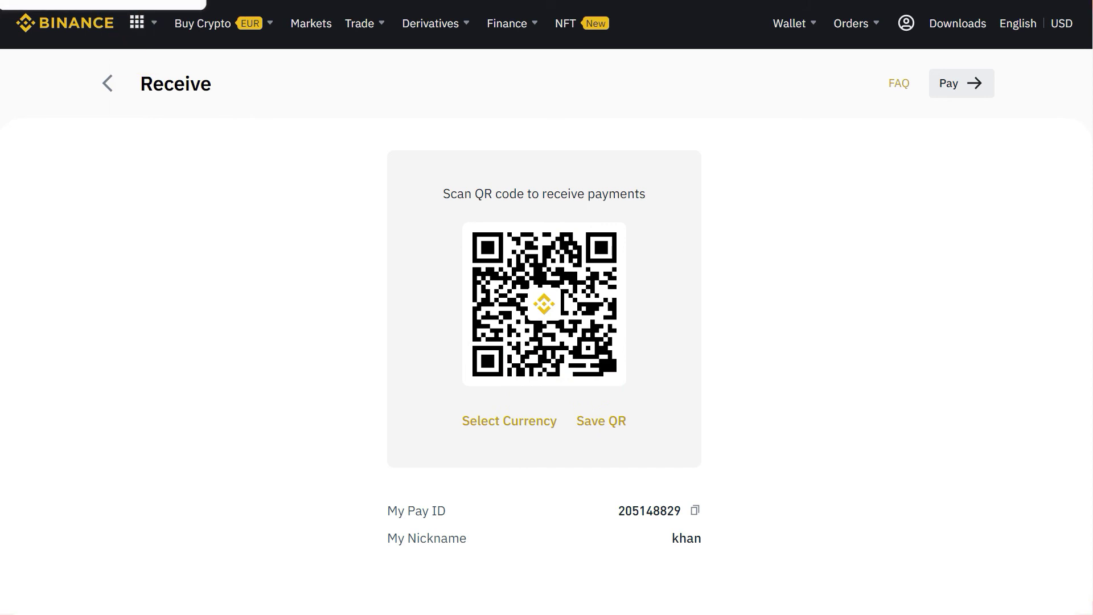
left_click(491, 428)
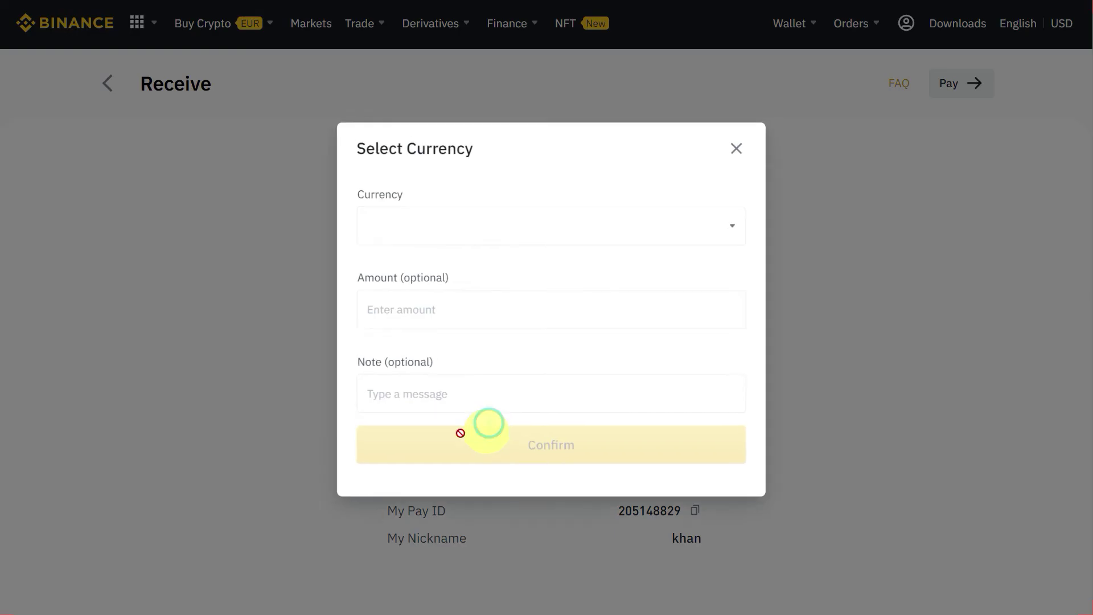
Pick BTC as the receive currency and focus Amount, then close the dialog unapplied.
left_click(459, 225)
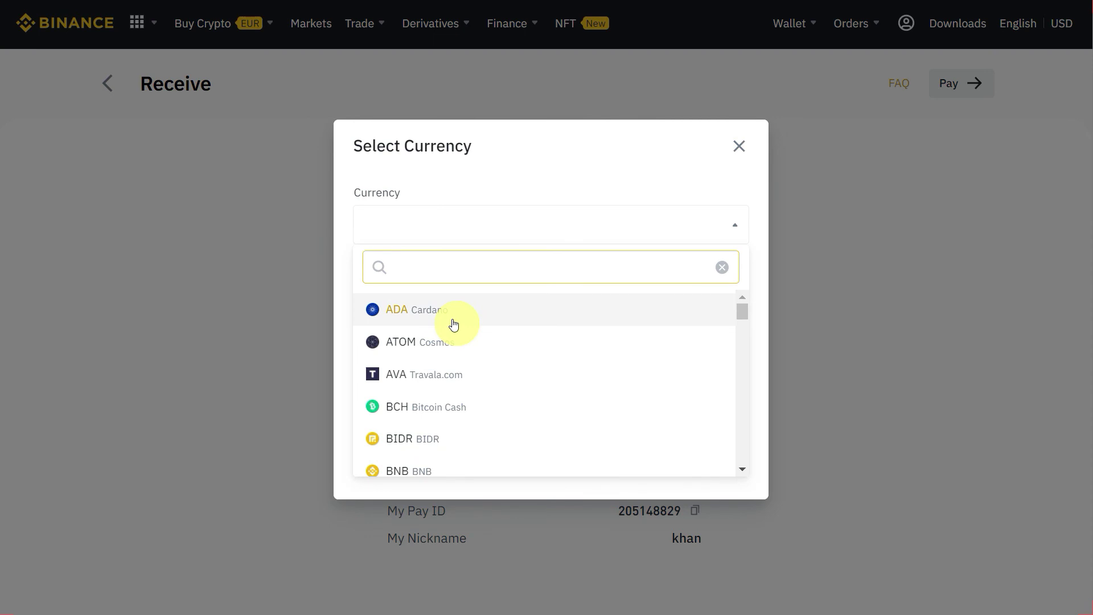
type("bt")
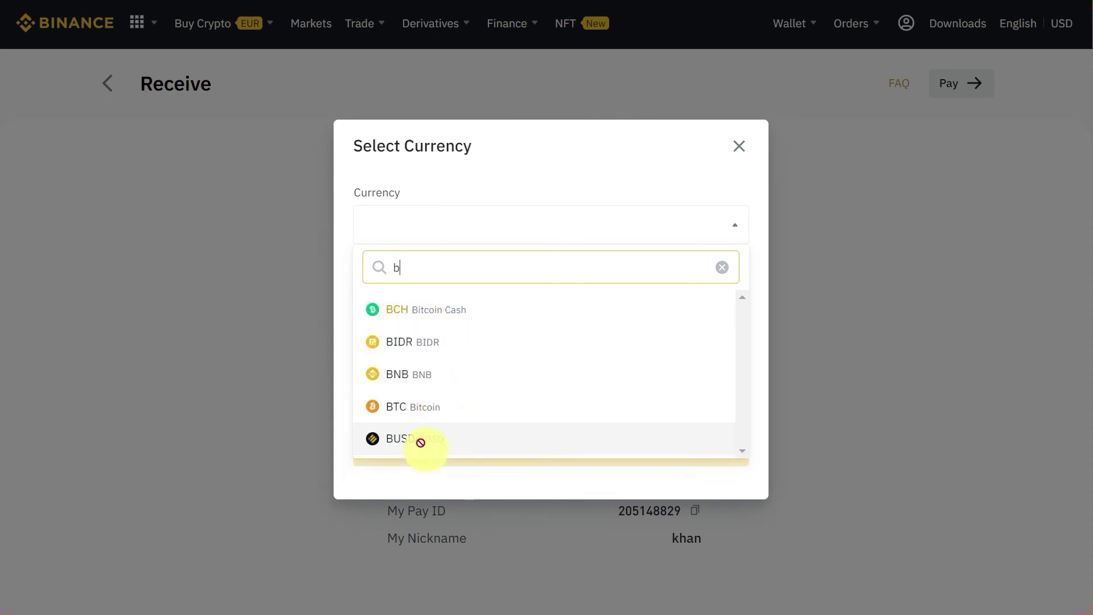
left_click(420, 310)
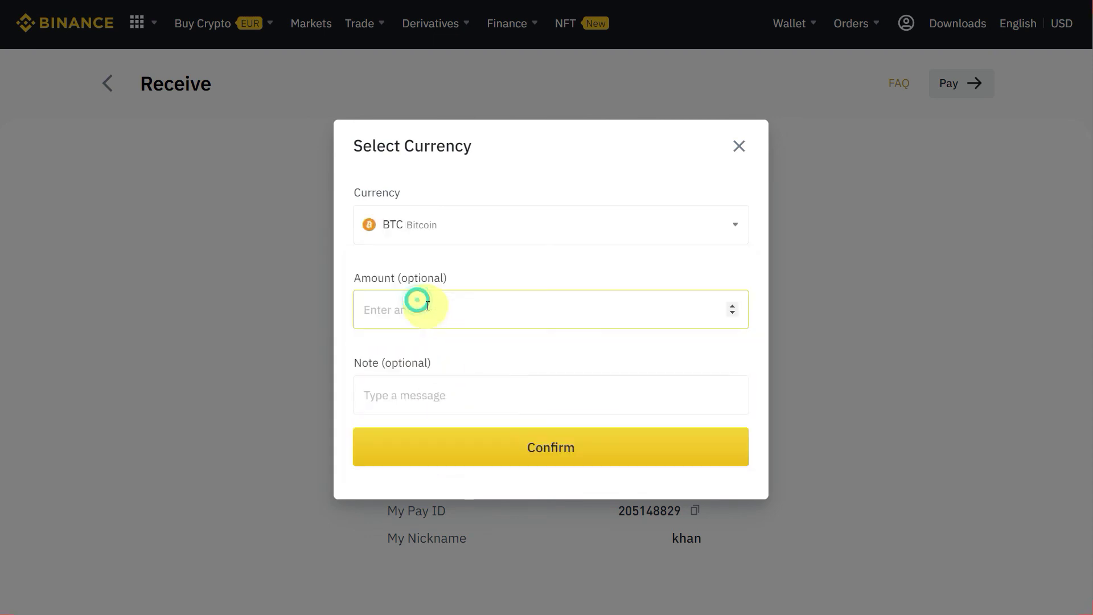
left_click(475, 314)
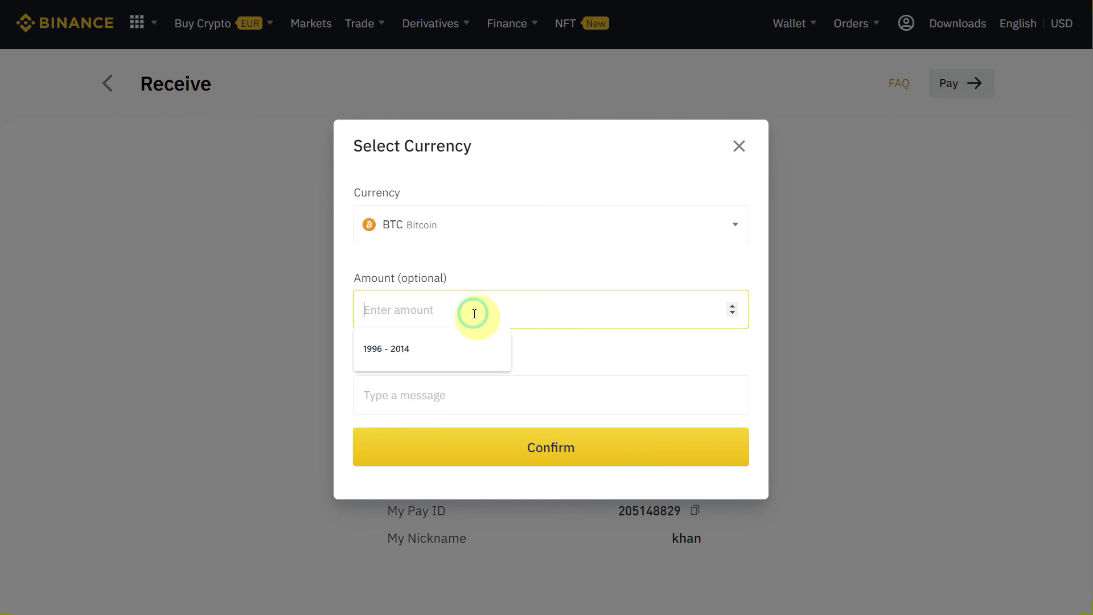
left_click(738, 150)
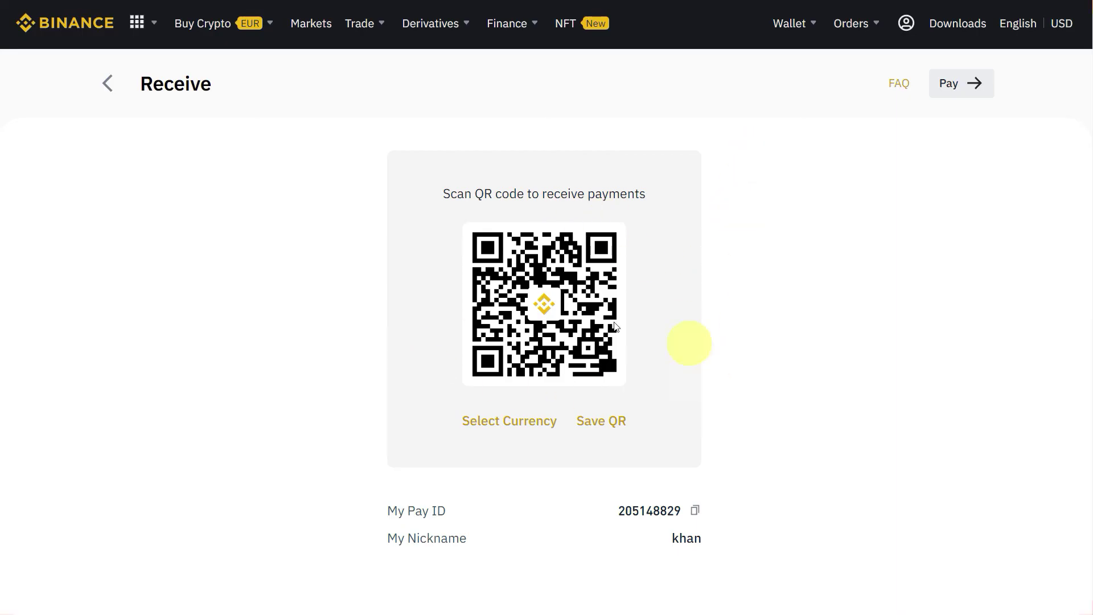